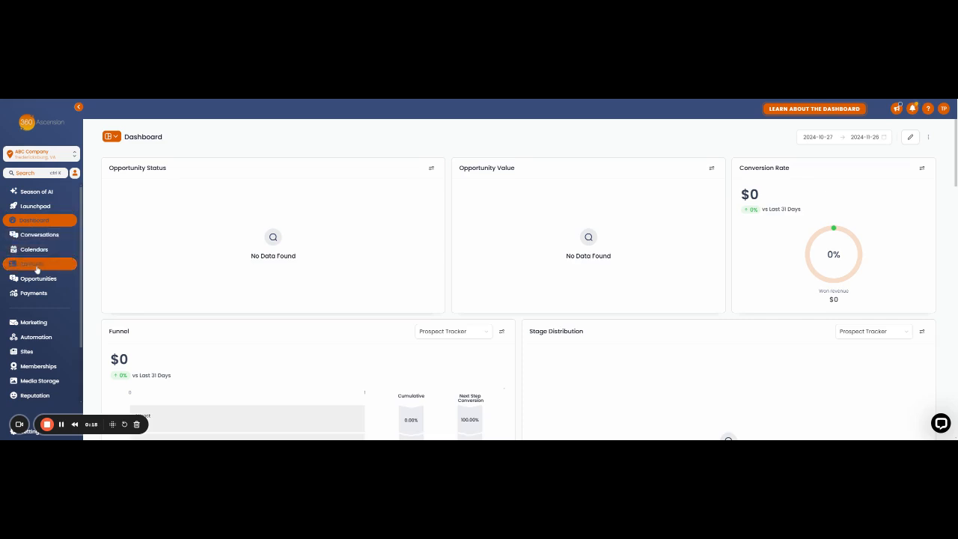
- Open the contacts list and select the second contact in it
{"action": "left_click", "coordinate": [37, 269]}
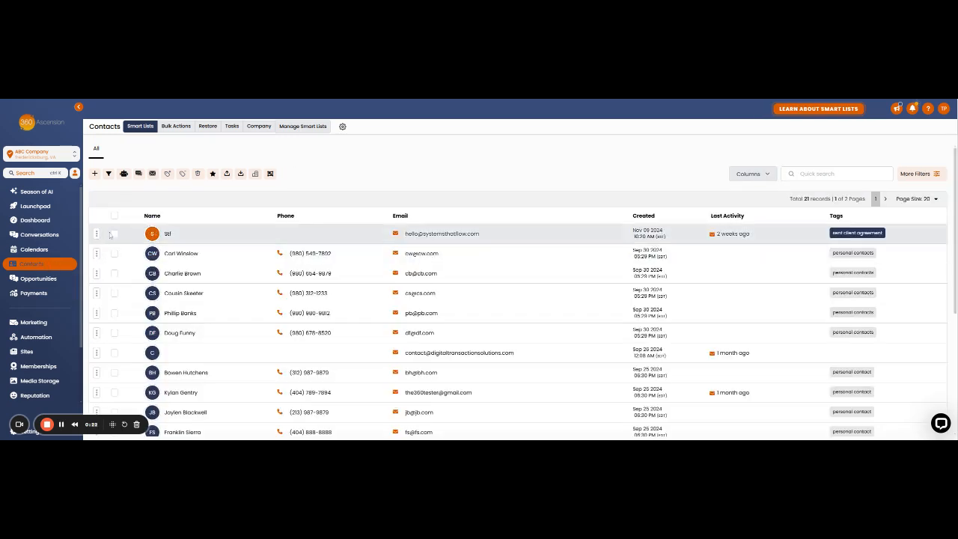
{"action": "scroll", "coordinate": [168, 254], "scroll_direction": "down", "scroll_amount": 3}
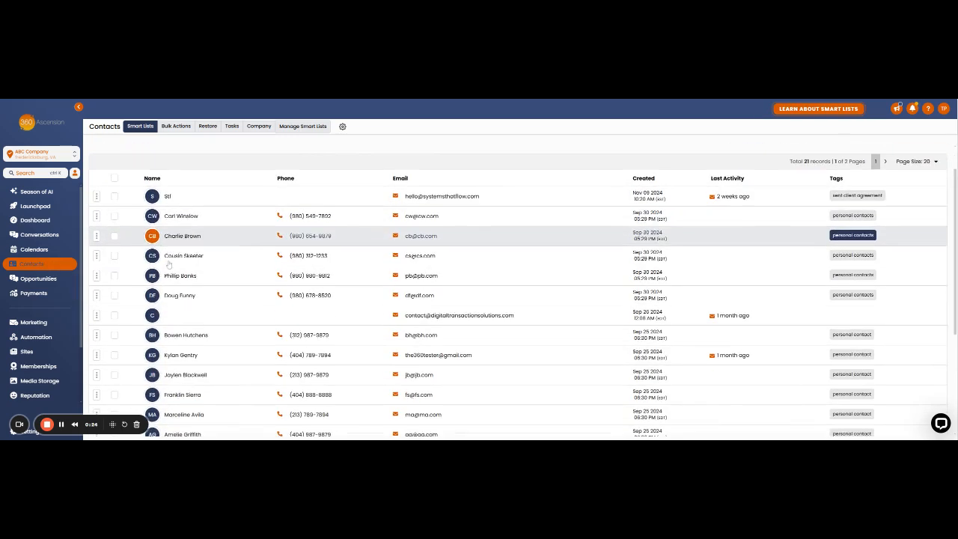
{"action": "scroll", "coordinate": [169, 263], "scroll_direction": "up", "scroll_amount": 3}
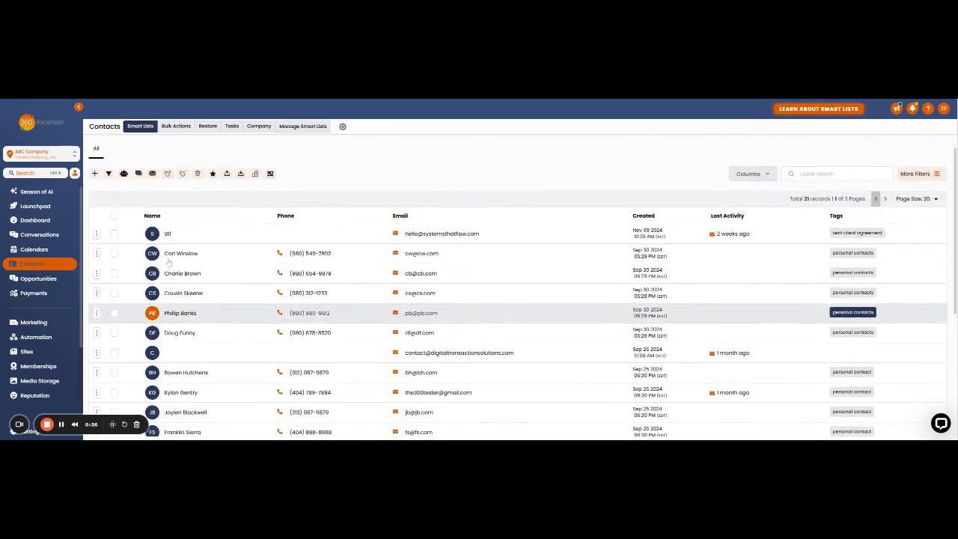
{"action": "left_click", "coordinate": [114, 254]}
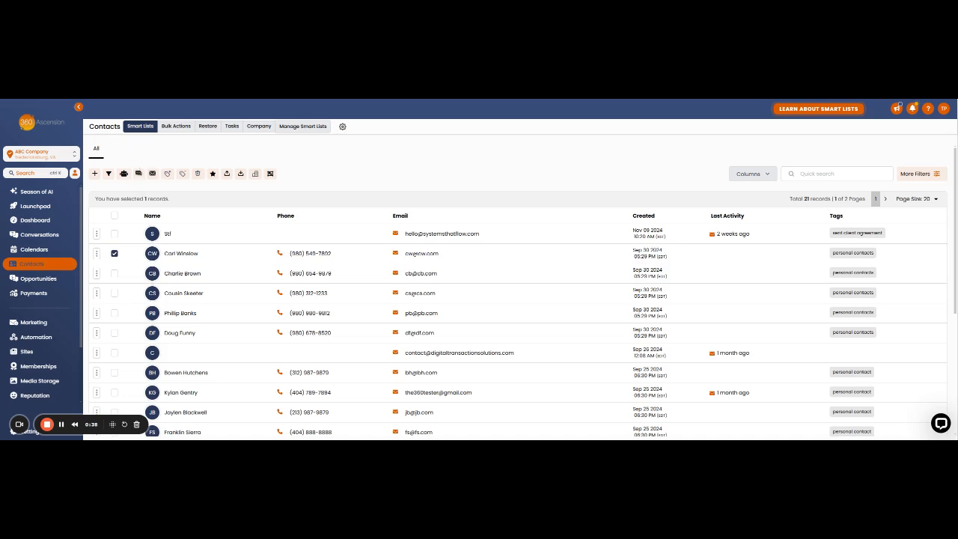
- Add the next three contacts to the selection, and deselect them again so only the second contact stays selected
{"action": "left_click", "coordinate": [115, 273]}
{"action": "left_click", "coordinate": [115, 293]}
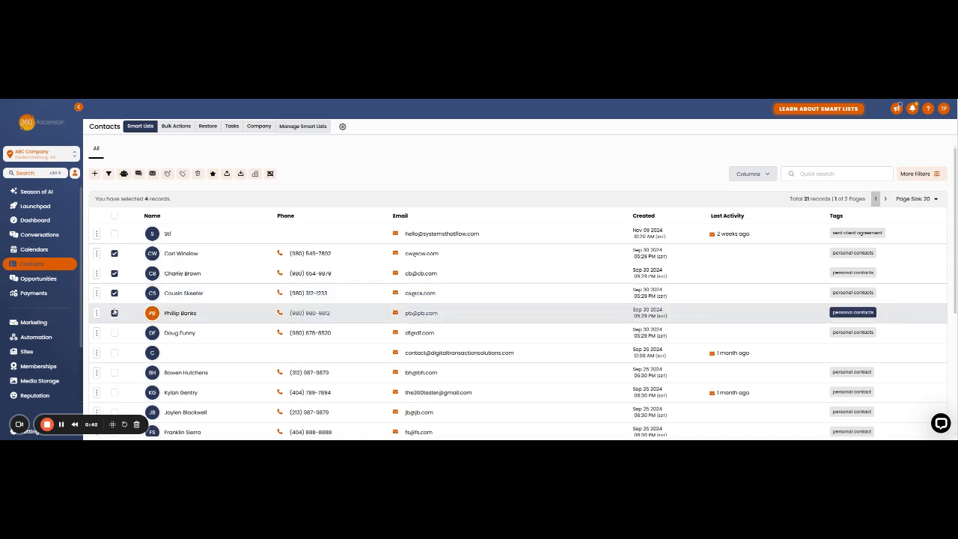
{"action": "left_click", "coordinate": [115, 293]}
{"action": "left_click", "coordinate": [114, 274]}
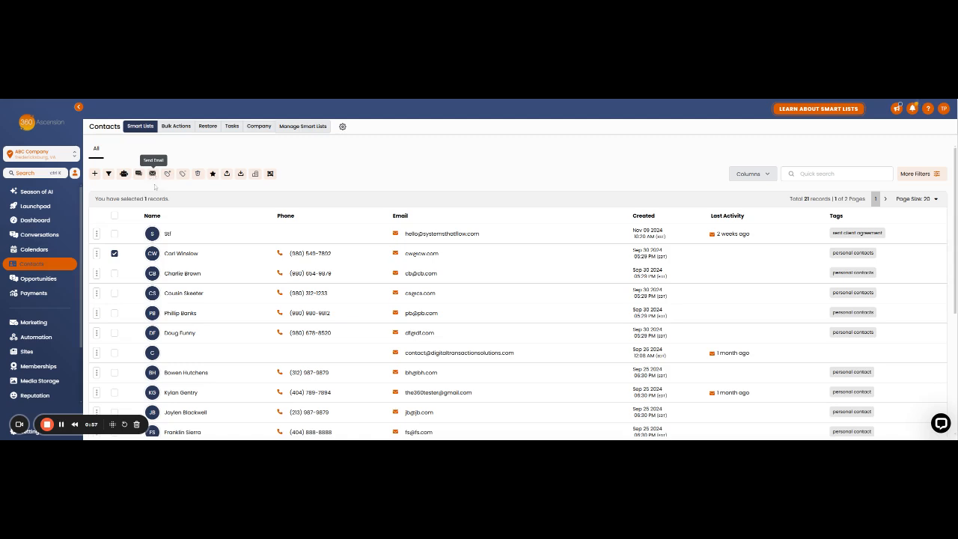
- Start a bulk email to the selected contact and proceed past the notice to the email form
{"action": "left_click", "coordinate": [153, 174]}
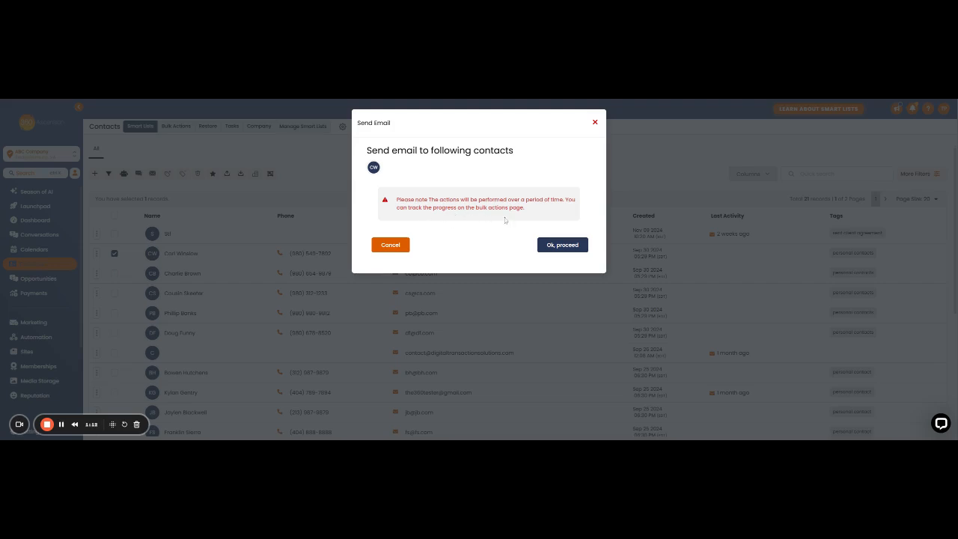
{"action": "left_click", "coordinate": [556, 247]}
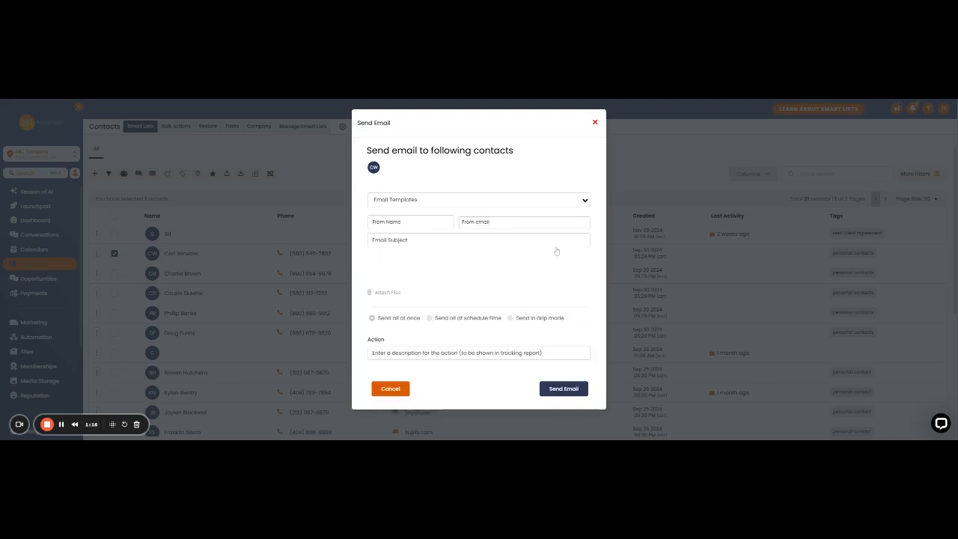
{"action": "scroll", "coordinate": [428, 306], "scroll_direction": "down", "scroll_amount": 1}
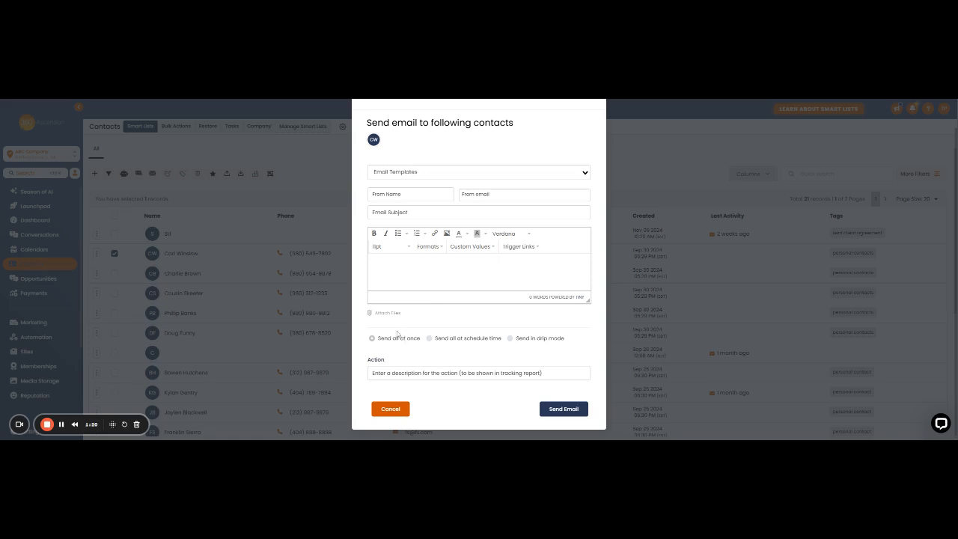
- Look through the available email templates without choosing one
{"action": "left_click", "coordinate": [432, 172]}
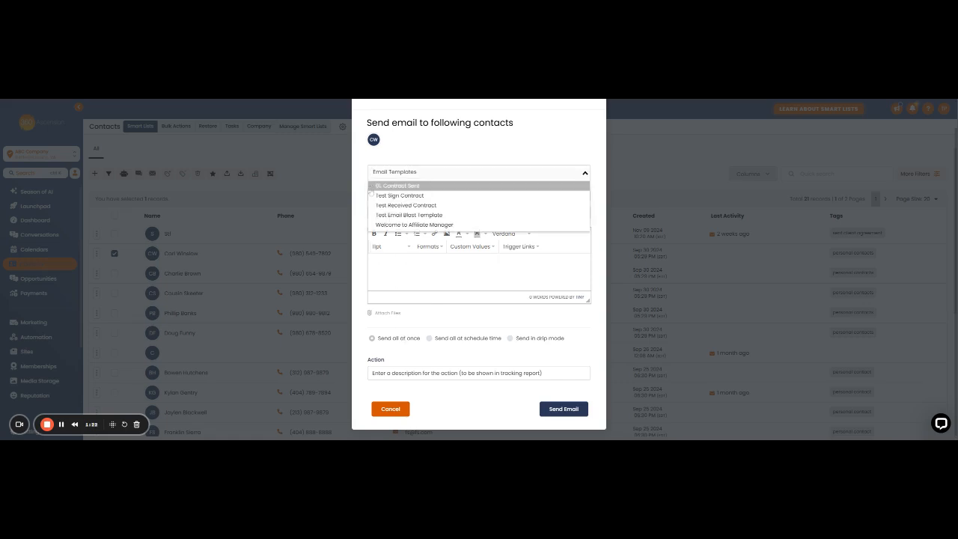
{"action": "left_click", "coordinate": [432, 160]}
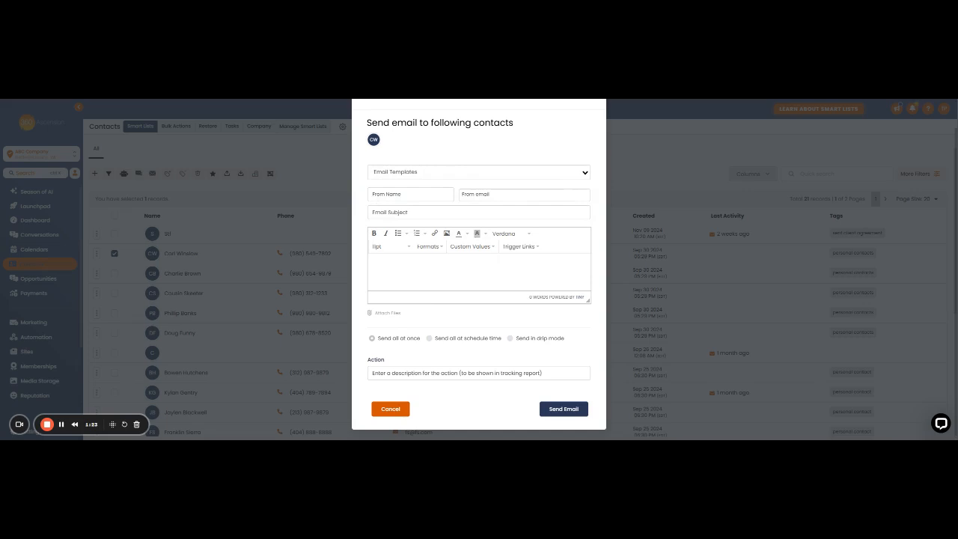
{"action": "left_click", "coordinate": [432, 172]}
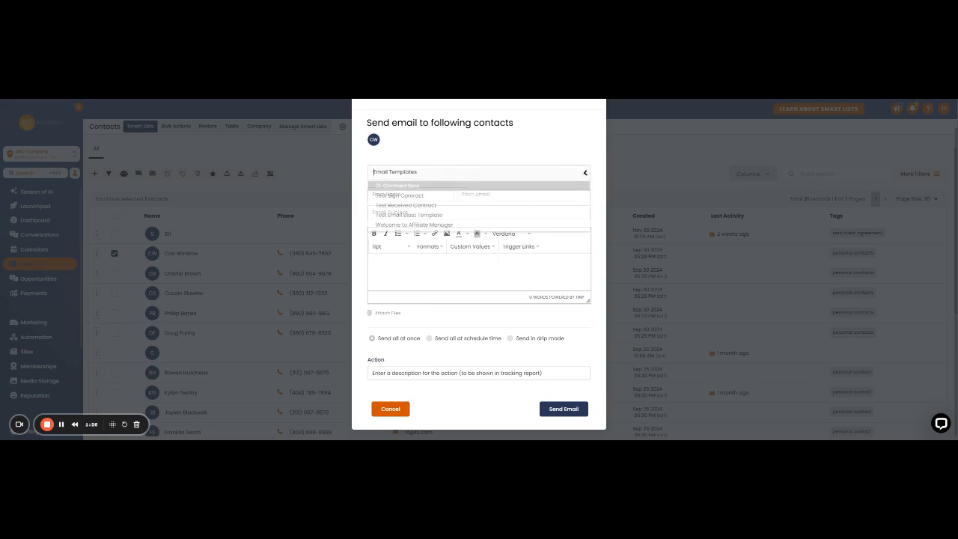
{"action": "left_click", "coordinate": [439, 156]}
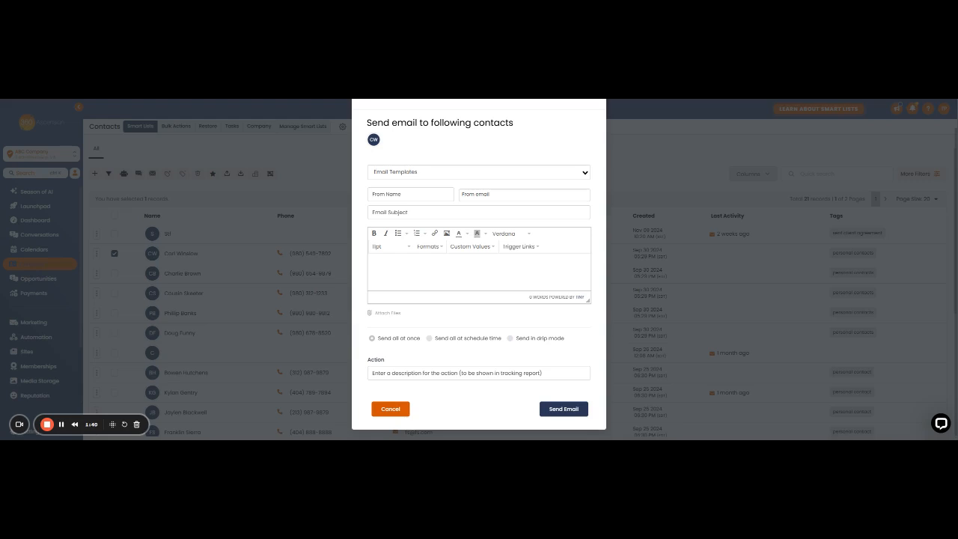
- Fill in the sender's full name and the sender's email address for the message
{"action": "type", "text": "Ja"}
{"action": "type", "text": "ne Do"}
{"action": "type", "text": "ab"}
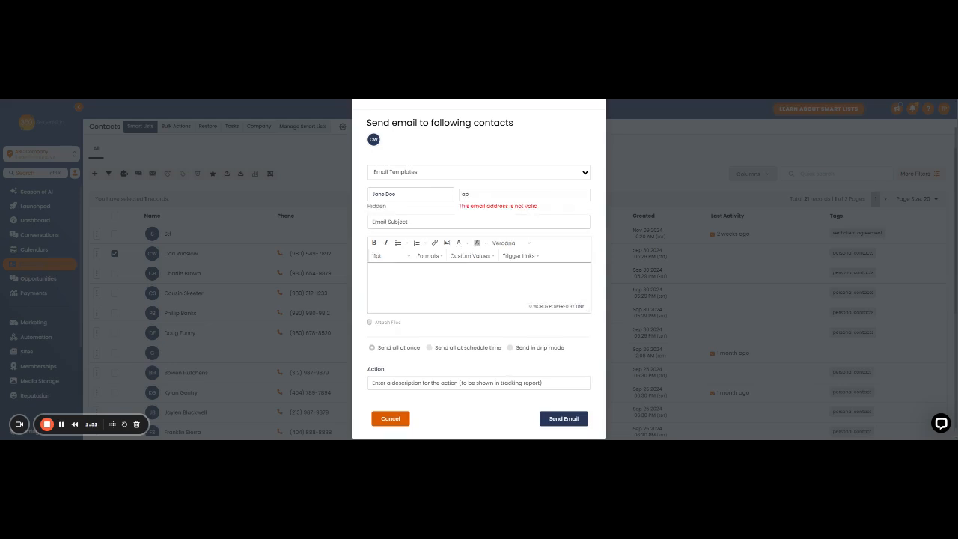
{"action": "type", "text": "c@abc.com"}
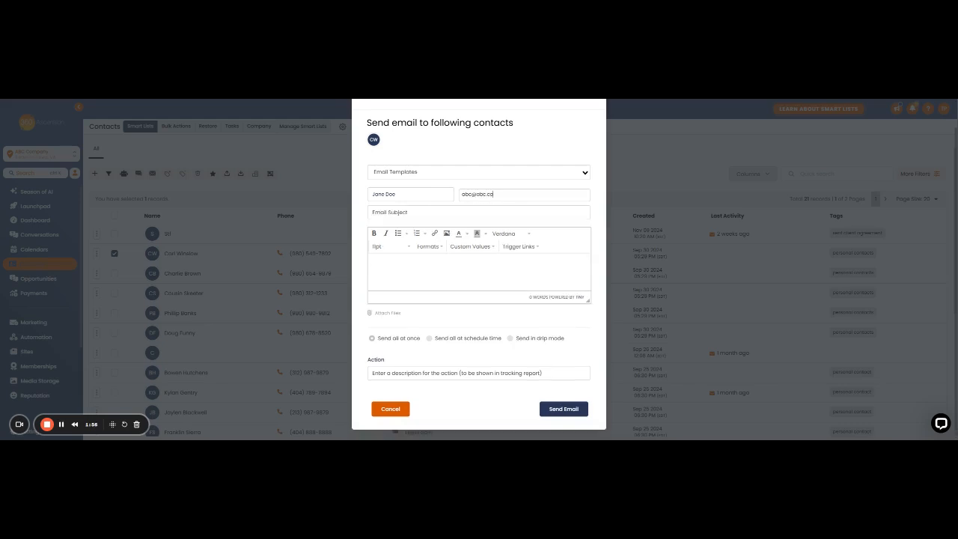
- Enter the email subject "Hello its me!!!"
{"action": "left_click", "coordinate": [372, 212]}
{"action": "type", "text": "Hello"}
{"action": "type", "text": "it"}
{"action": "type", "text": "s"}
{"action": "type", "text": " me"}
{"action": "type", "text": "!!"}
- Begin the email body with "Hi", the contact's Full Name custom value and a comma, followed by a blank line
{"action": "type", "text": "W"}
{"action": "key", "text": "BackSpace"}
{"action": "key", "text": "BackSpace"}
{"action": "type", "text": "H"}
{"action": "left_click", "coordinate": [494, 250]}
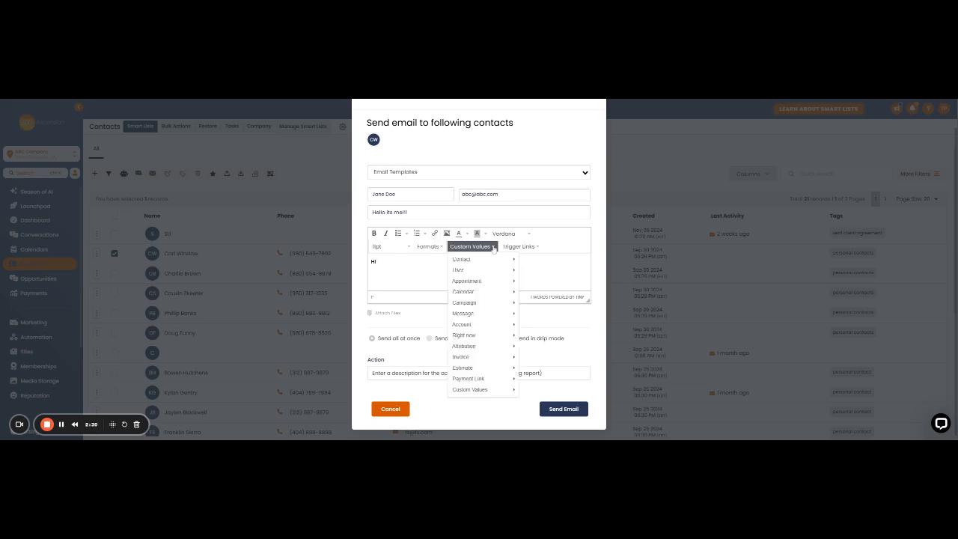
{"action": "mouse_move", "coordinate": [467, 274]}
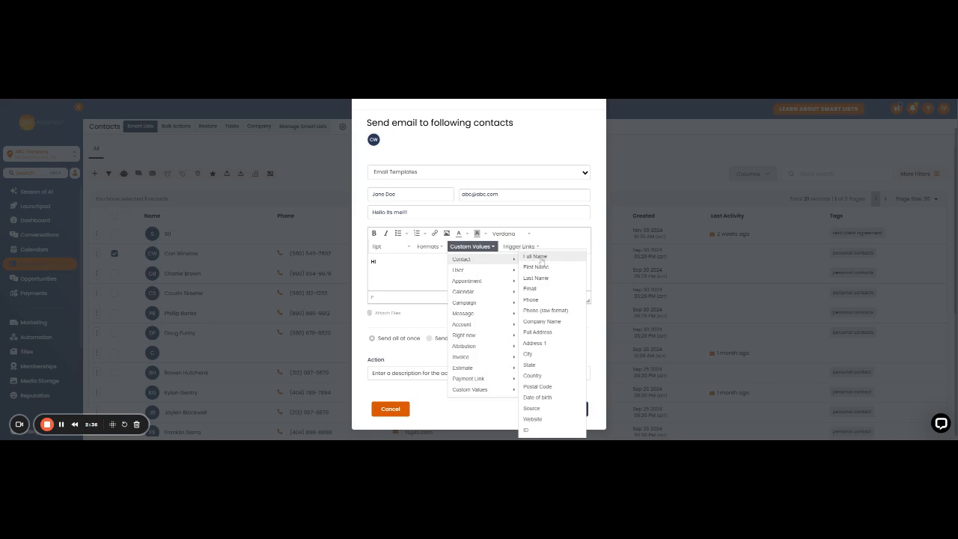
{"action": "left_click", "coordinate": [537, 257]}
{"action": "type", "text": ","}
{"action": "key", "text": "Return"}
{"action": "key", "text": "Return"}
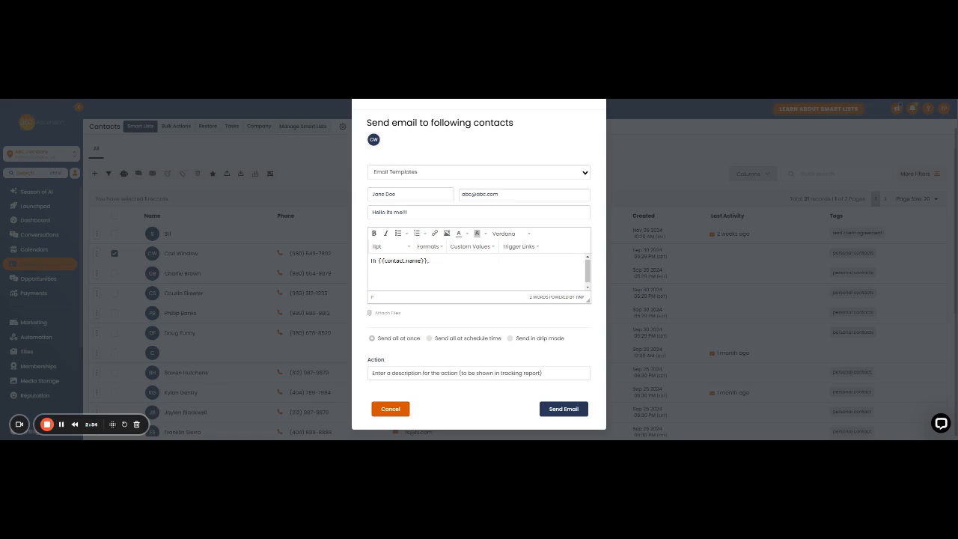
- Write "Welcome to the team!" in the email body and close with "Regards," and the sender's name
{"action": "type", "text": "Welcome to the Te"}
{"action": "key", "text": "BackSpace"}
{"action": "key", "text": "BackSpace"}
{"action": "type", "text": "team!"}
{"action": "key", "text": "Return"}
{"action": "key", "text": "Return"}
{"action": "type", "text": "Regards,"}
{"action": "key", "text": "Return"}
{"action": "key", "text": "Return"}
{"action": "type", "text": "Jane Doe"}
- Set the email to send all at schedule time, starting on Wed, Nov 27, 2024 12:26 PM
{"action": "left_click", "coordinate": [465, 339]}
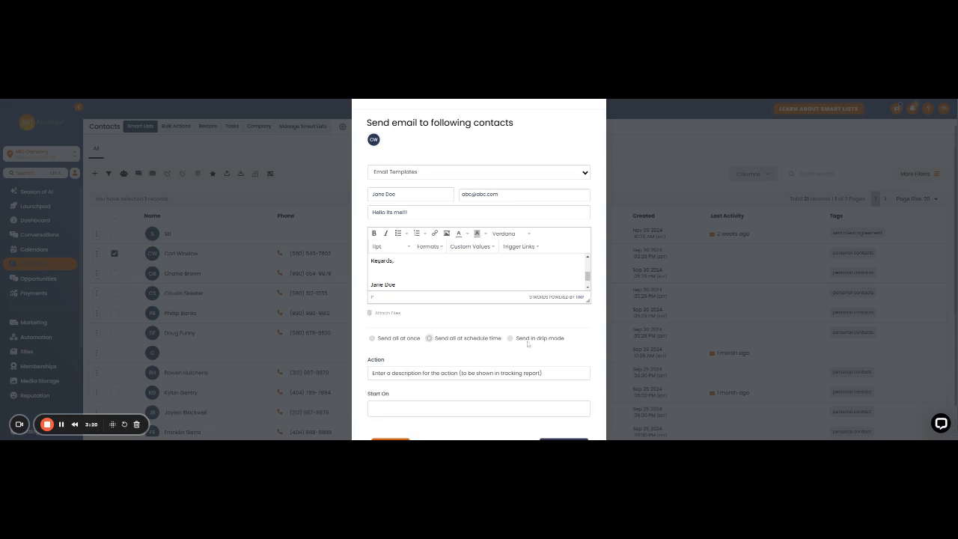
{"action": "left_click", "coordinate": [383, 339]}
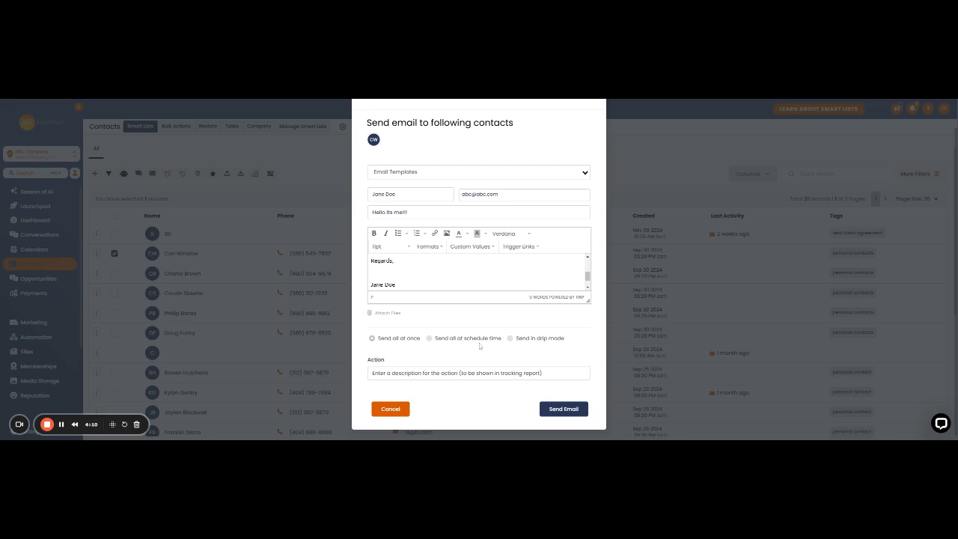
{"action": "left_click", "coordinate": [430, 338]}
{"action": "scroll", "coordinate": [430, 341], "scroll_direction": "down", "scroll_amount": 1}
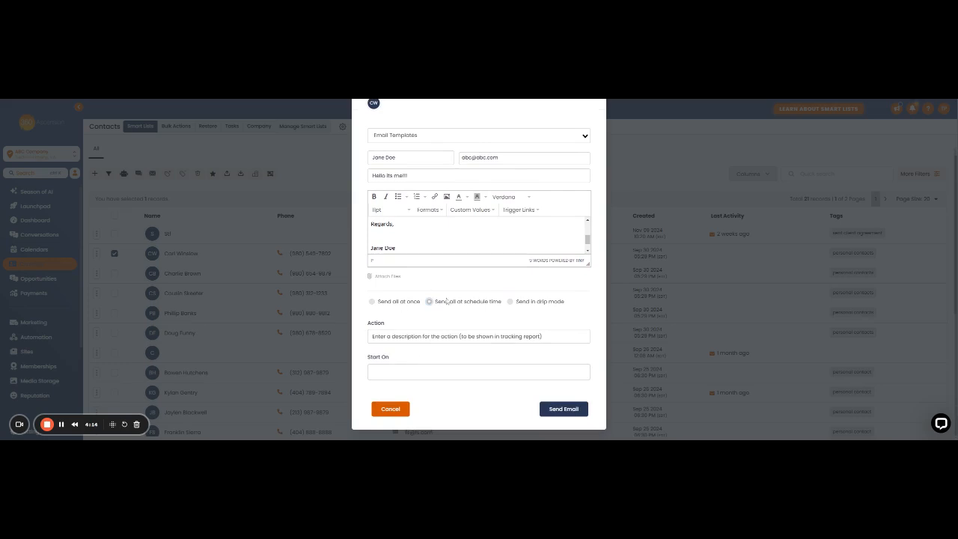
{"action": "left_click", "coordinate": [412, 373]}
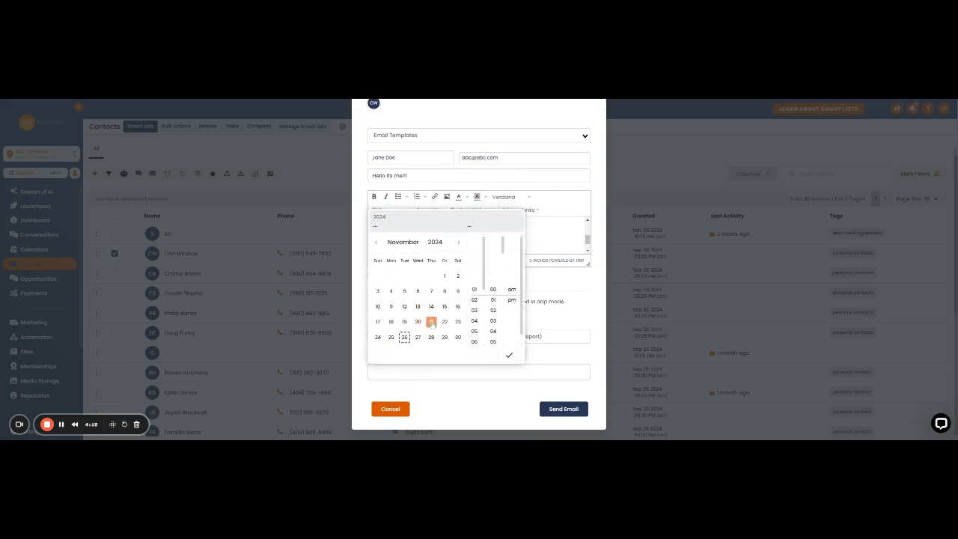
{"action": "left_click", "coordinate": [418, 338]}
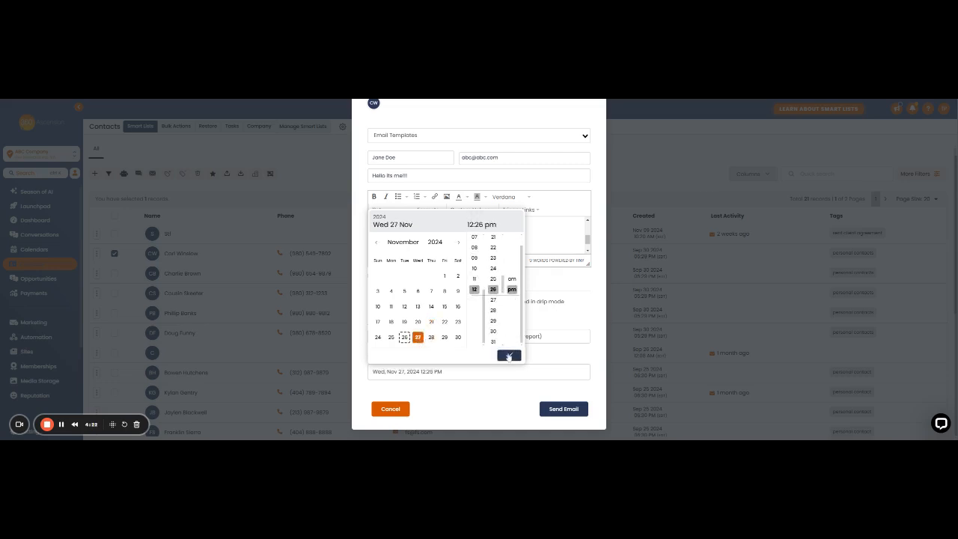
{"action": "left_click", "coordinate": [509, 355]}
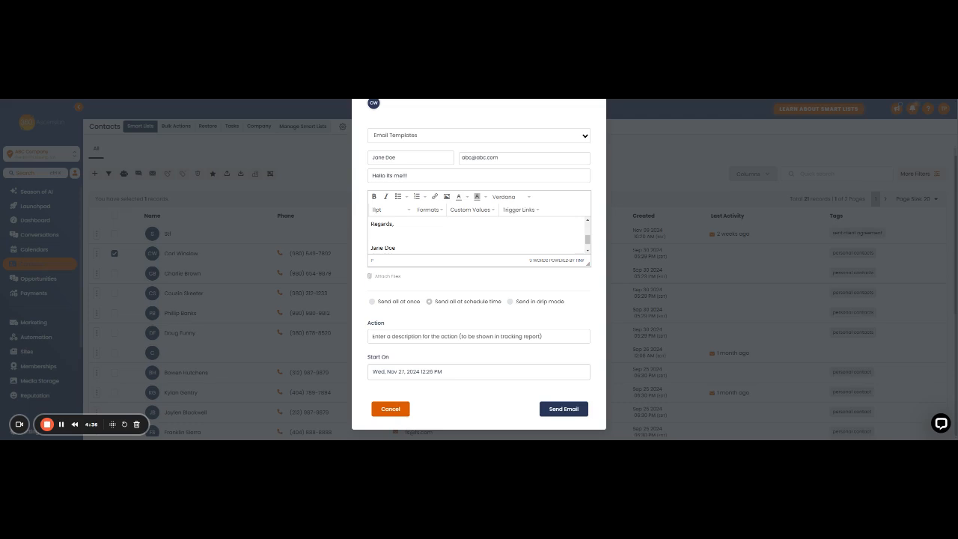
- Switch delivery to drip mode with a batch quantity of 10, repeating after 1 day
{"action": "left_click", "coordinate": [511, 302]}
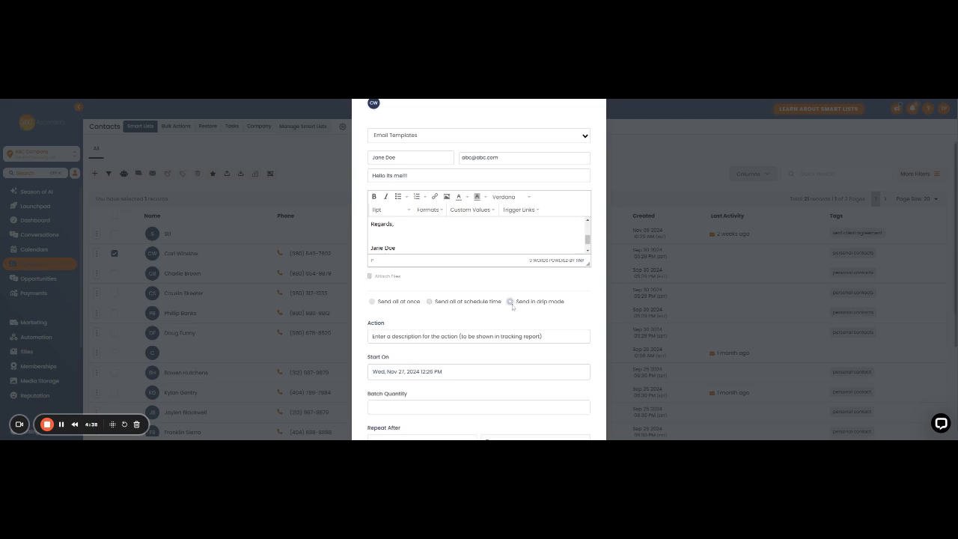
{"action": "scroll", "coordinate": [512, 307], "scroll_direction": "down", "scroll_amount": 1}
{"action": "scroll", "coordinate": [526, 235], "scroll_direction": "down", "scroll_amount": 2}
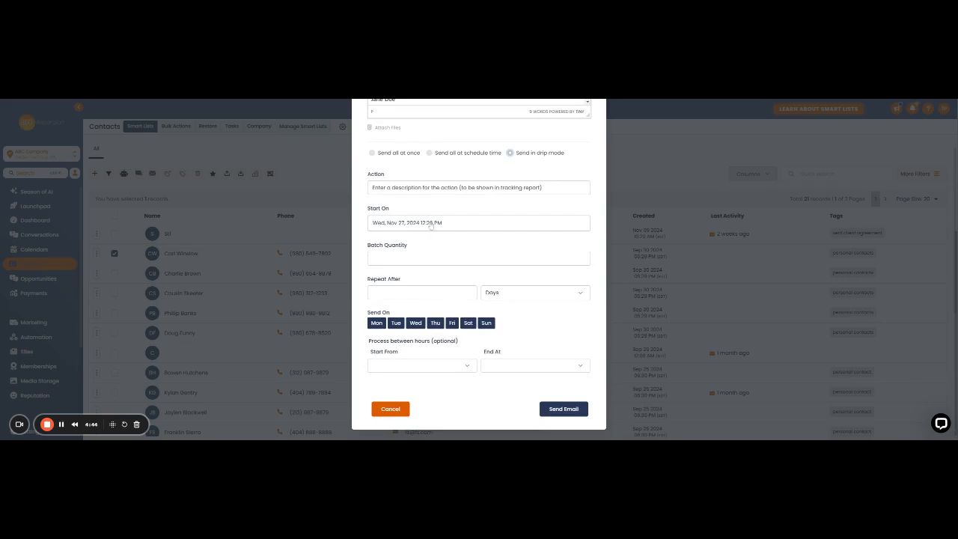
{"action": "left_click", "coordinate": [374, 259]}
{"action": "type", "text": "10"}
- Limit the drip sending days to Wednesday, Friday and Sunday
{"action": "left_click", "coordinate": [415, 324]}
{"action": "left_click", "coordinate": [376, 325]}
{"action": "left_click", "coordinate": [395, 324]}
{"action": "left_click", "coordinate": [416, 324]}
{"action": "left_click", "coordinate": [468, 324]}
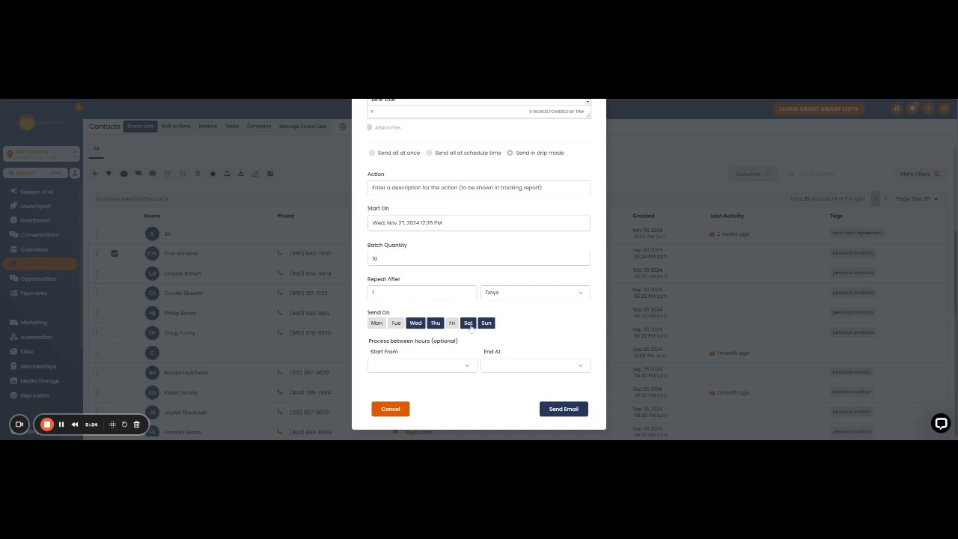
{"action": "left_click", "coordinate": [486, 324]}
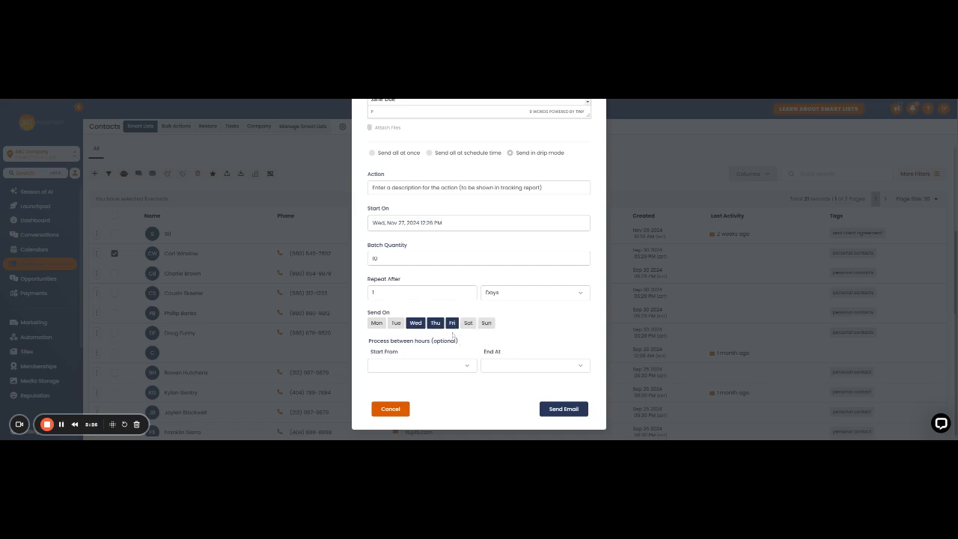
{"action": "left_click", "coordinate": [468, 323]}
{"action": "left_click", "coordinate": [486, 325]}
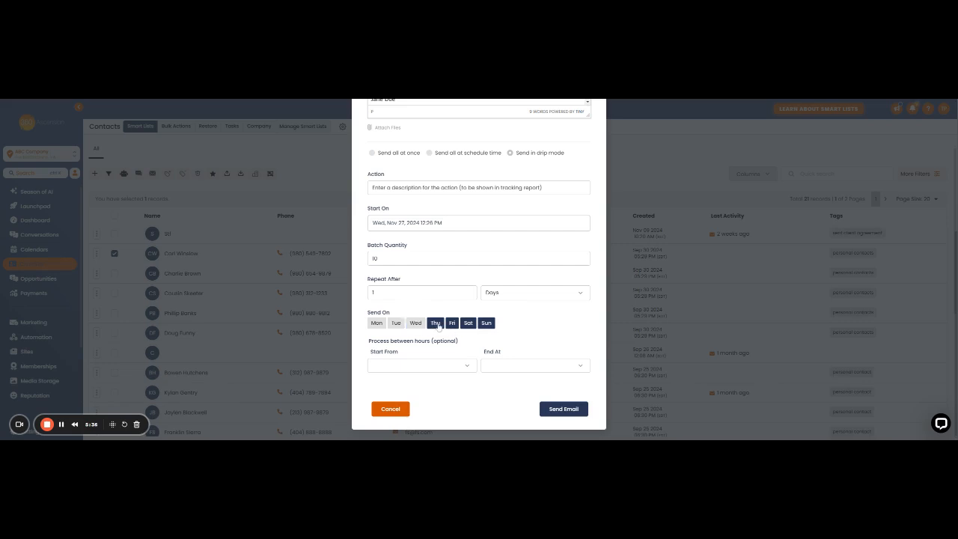
{"action": "left_click", "coordinate": [441, 326]}
{"action": "left_click", "coordinate": [468, 326]}
- Set the drip processing hours to start from 09:00 am and end at 12:00 pm
{"action": "left_click", "coordinate": [471, 367]}
{"action": "scroll", "coordinate": [427, 378], "scroll_direction": "up", "scroll_amount": 5}
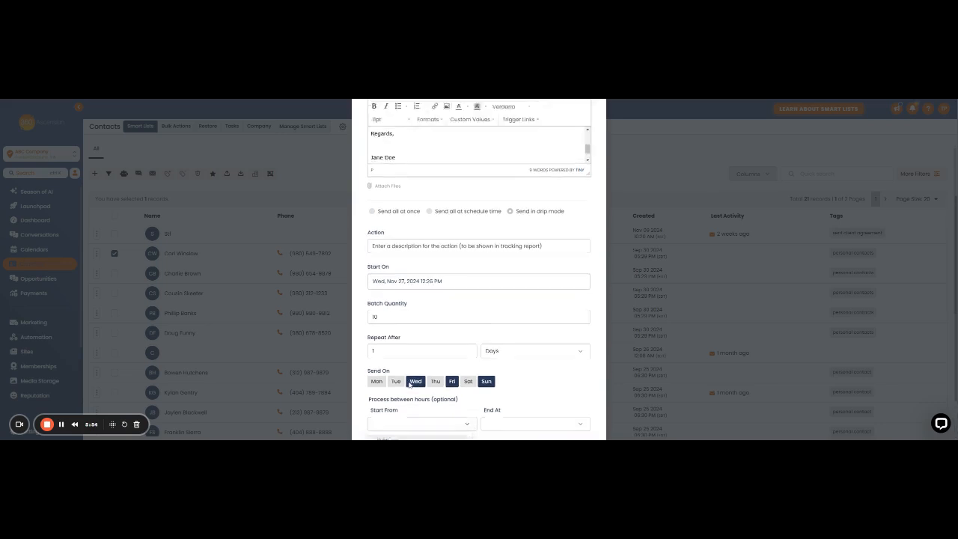
{"action": "scroll", "coordinate": [419, 390], "scroll_direction": "down", "scroll_amount": 5}
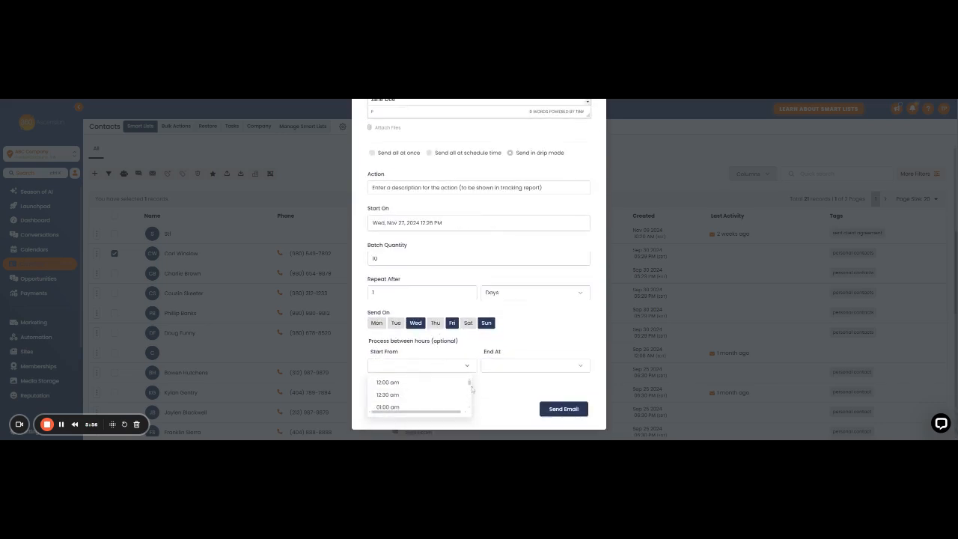
{"action": "left_click_drag", "start_coordinate": [471, 384], "coordinate": [471, 393]}
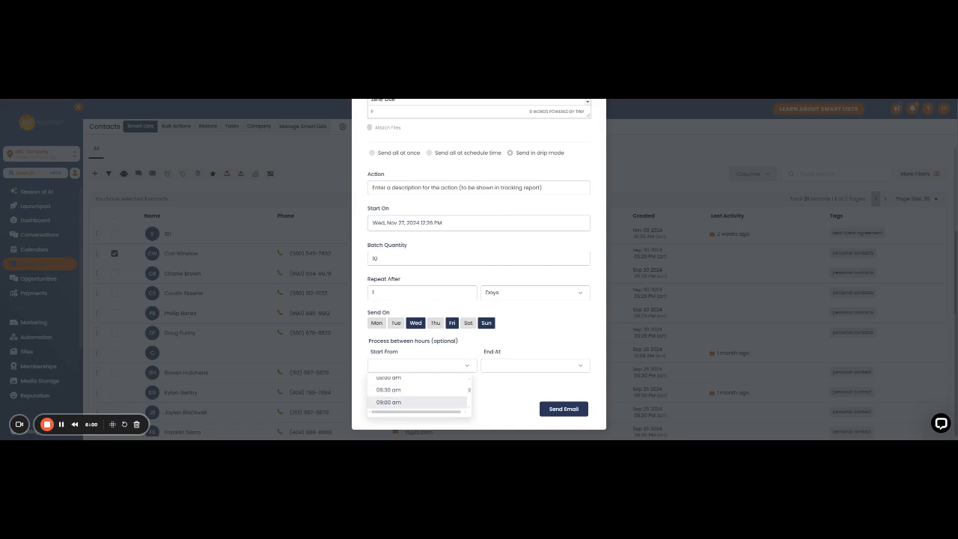
{"action": "left_click", "coordinate": [402, 402]}
{"action": "left_click", "coordinate": [526, 366]}
{"action": "scroll", "coordinate": [503, 393], "scroll_direction": "down", "scroll_amount": 5}
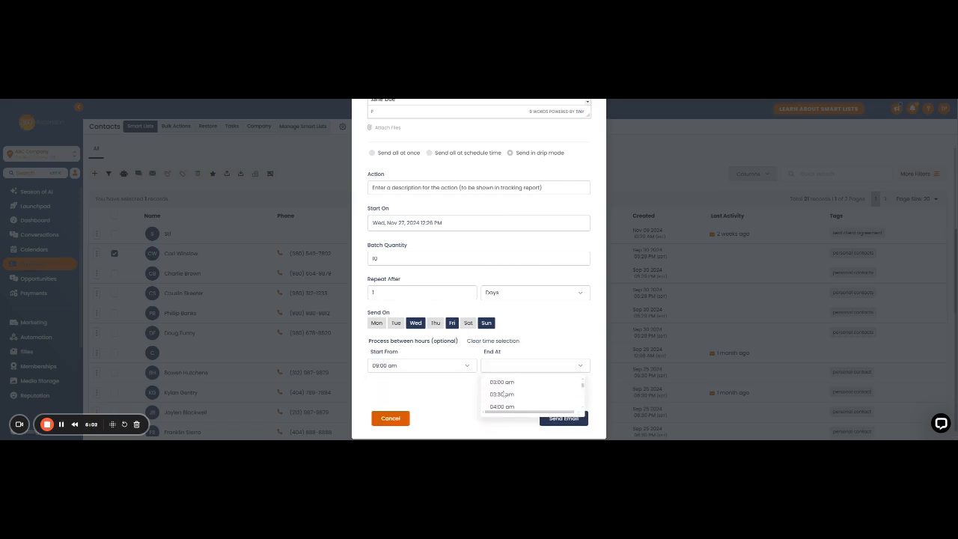
{"action": "scroll", "coordinate": [503, 393], "scroll_direction": "down", "scroll_amount": 5}
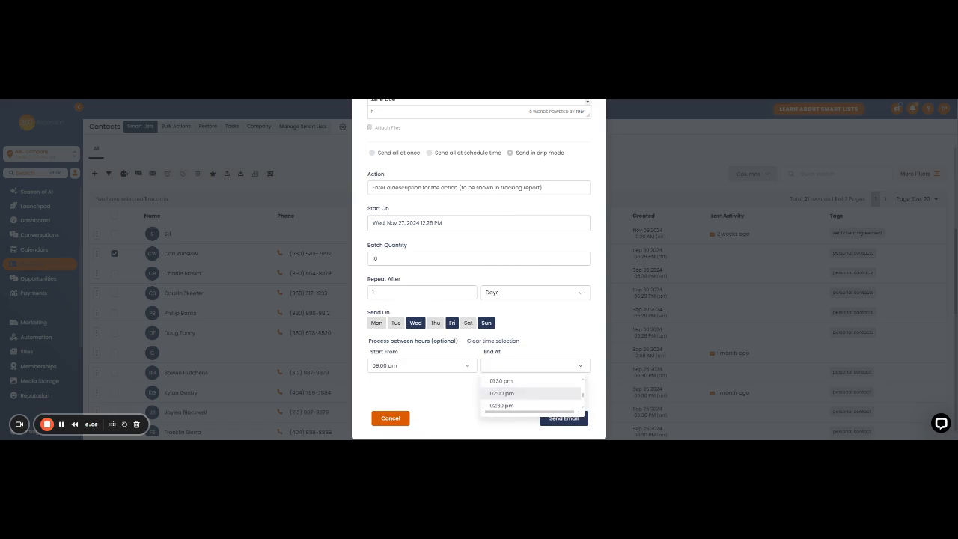
{"action": "scroll", "coordinate": [503, 393], "scroll_direction": "up", "scroll_amount": 2}
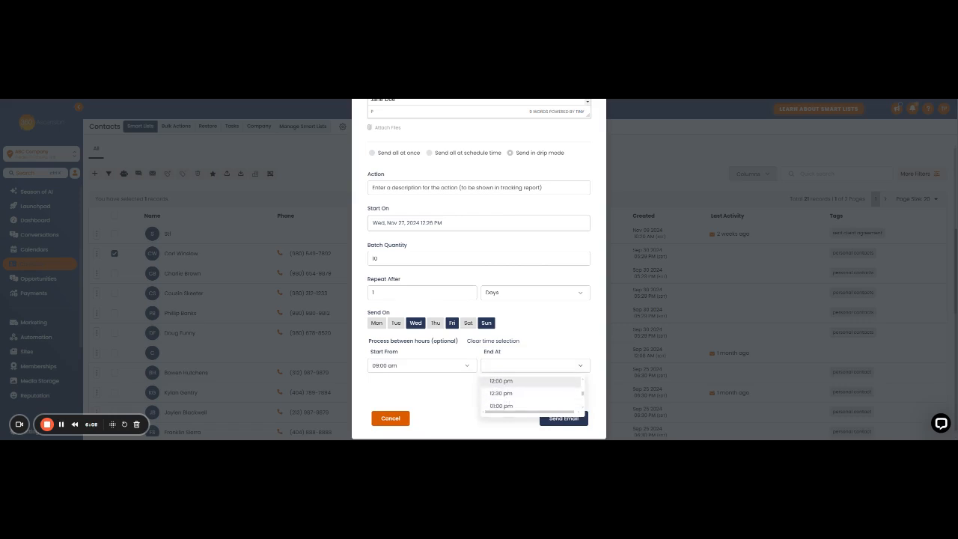
{"action": "left_click", "coordinate": [501, 381]}
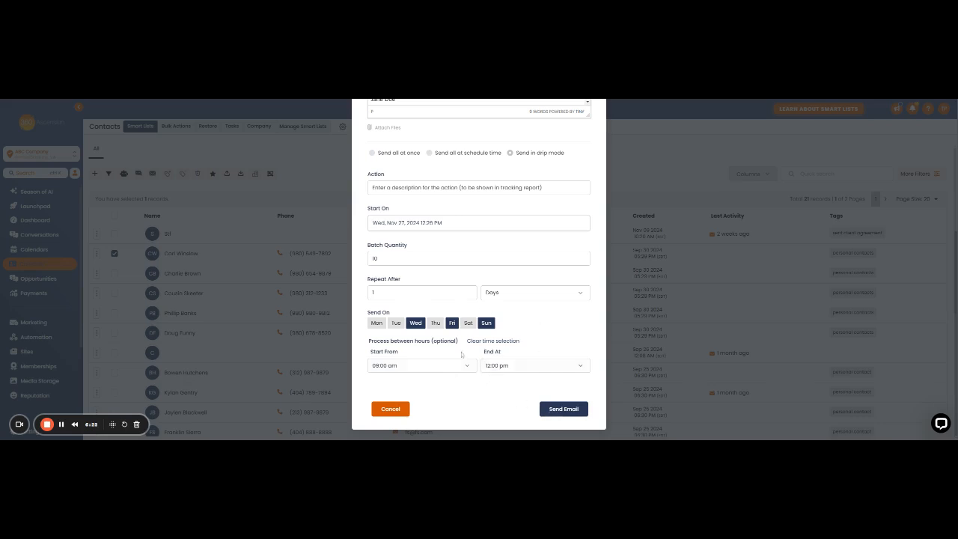
- Switch the email's delivery option back to Send all at once
{"action": "left_click", "coordinate": [373, 154]}
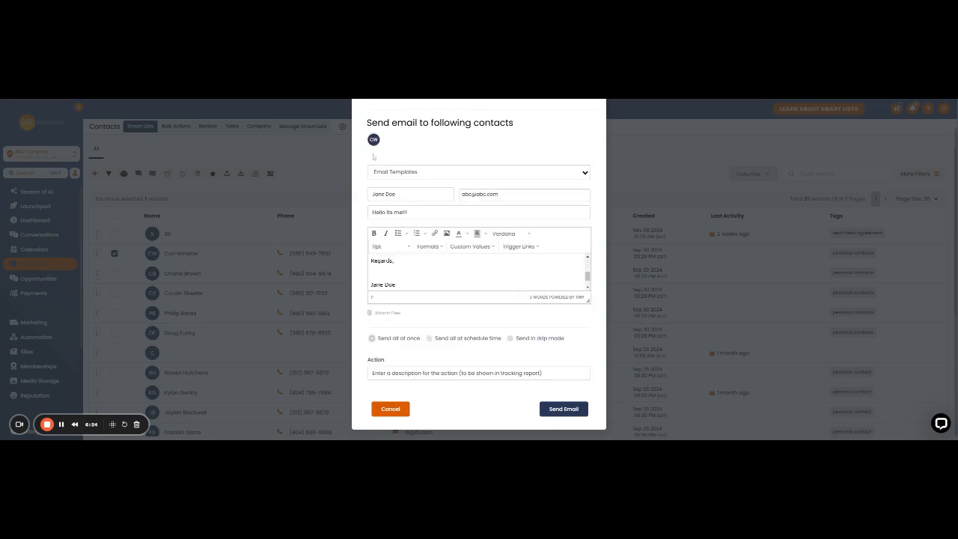